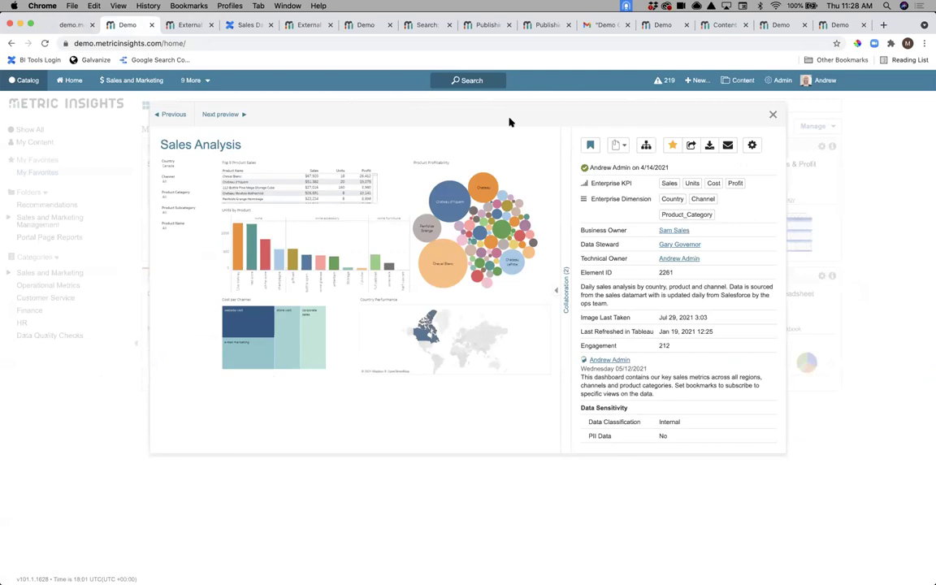
- Close the Sales Analysis preview and return to the My Favorites catalog page in the first demo session
left_click(773, 115)
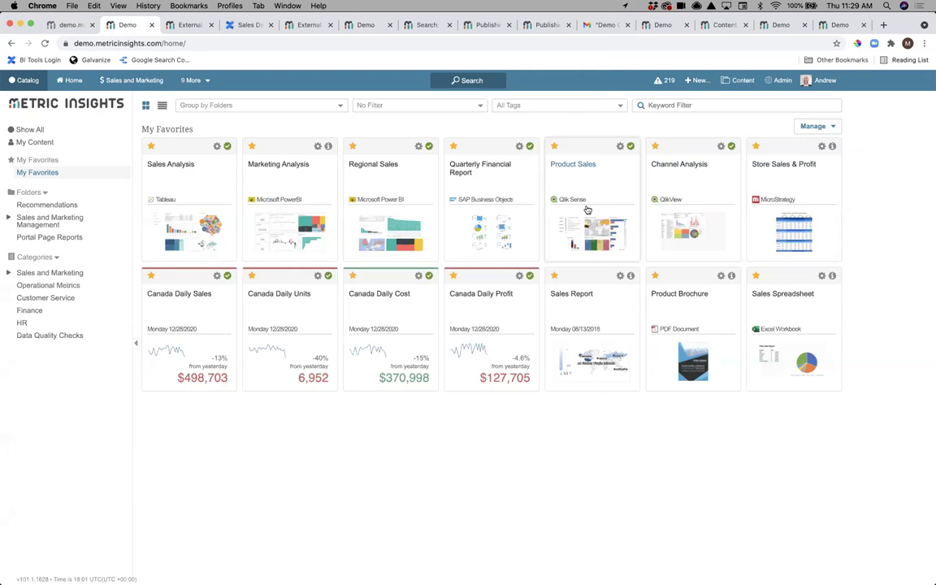
left_click(57, 27)
left_click(44, 43)
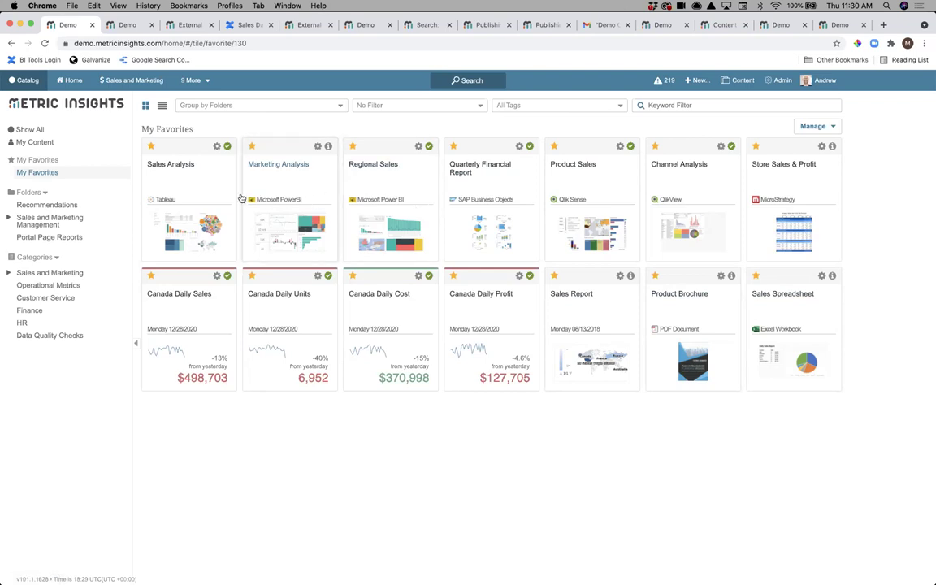
- Preview the Sales Analysis tile from My Favorites and view the details of its Sales enterprise KPI
left_click(185, 204)
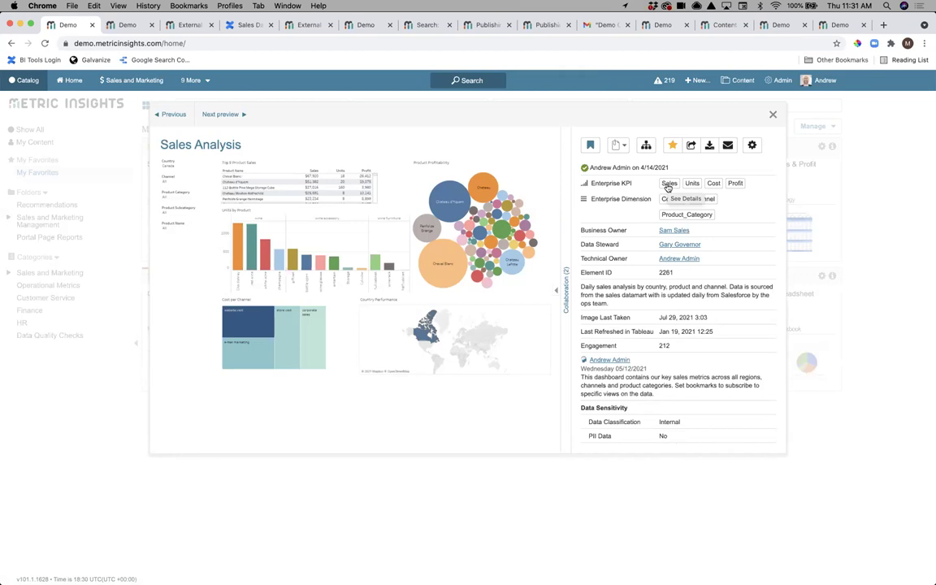
left_click(668, 185)
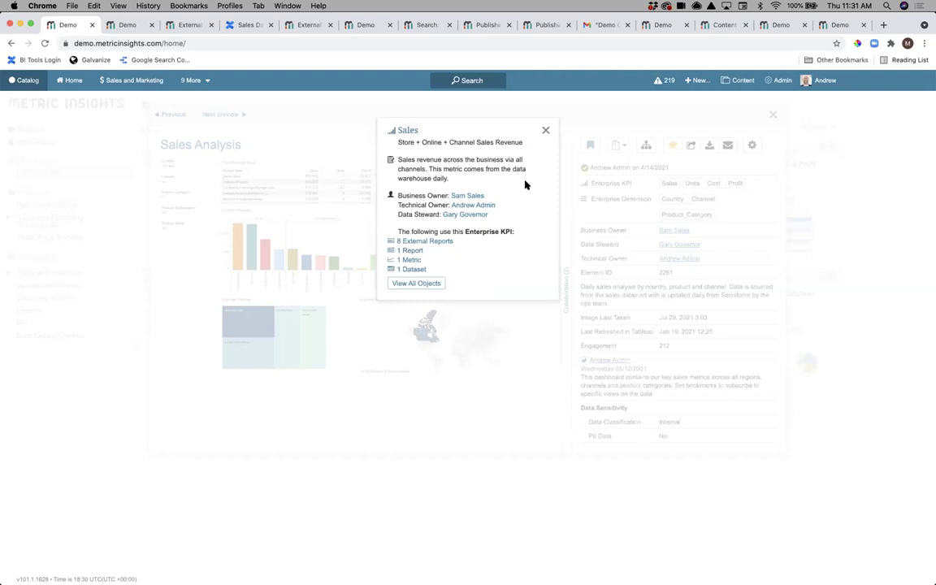
left_click(546, 130)
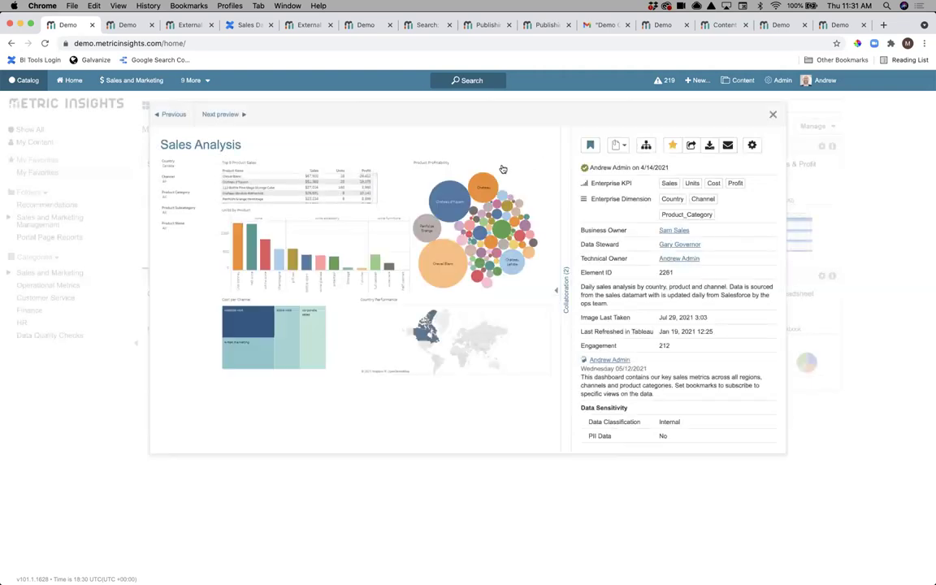
- Open the full Sales Analysis dashboard and check its Sales KPI definition and attached docs
left_click(435, 233)
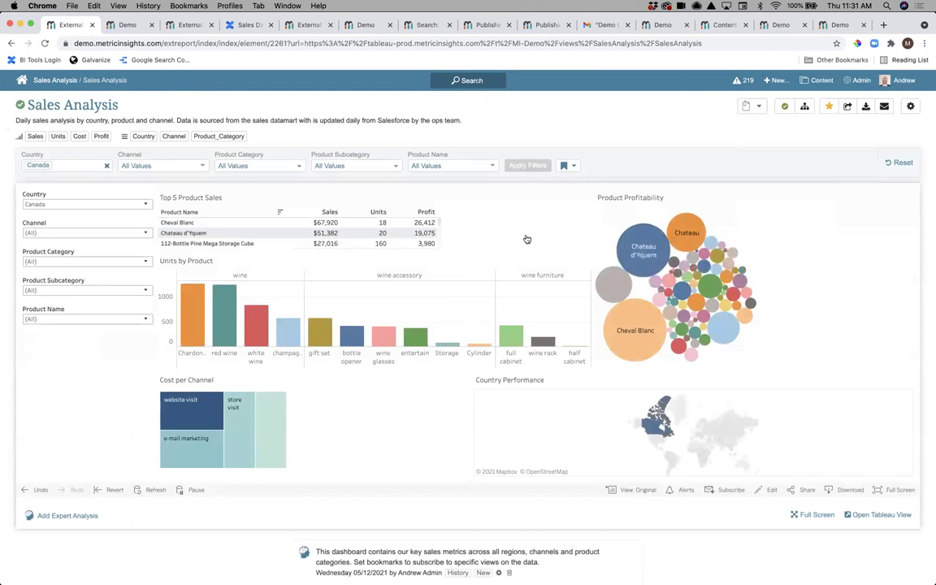
mouse_move(630, 240)
mouse_move(673, 284)
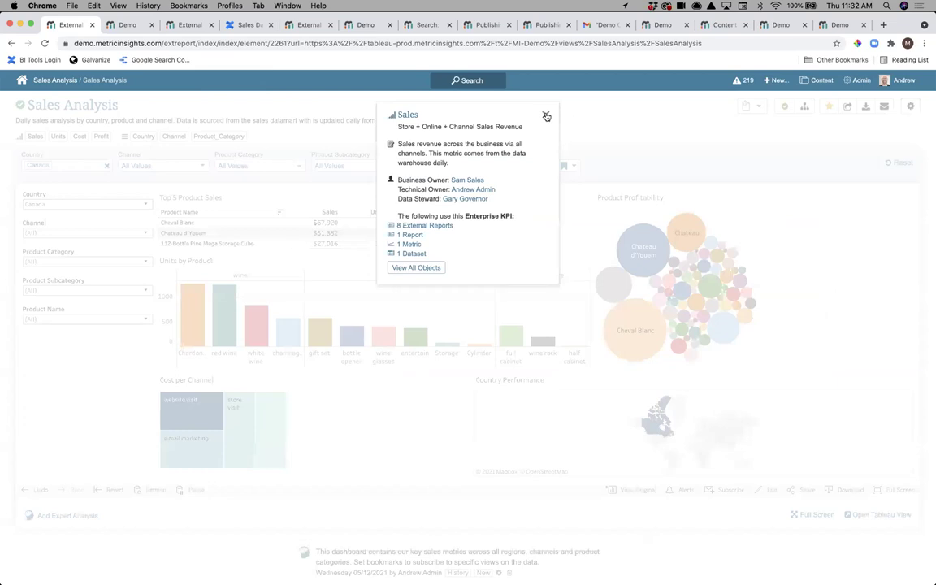
left_click(547, 115)
mouse_move(785, 110)
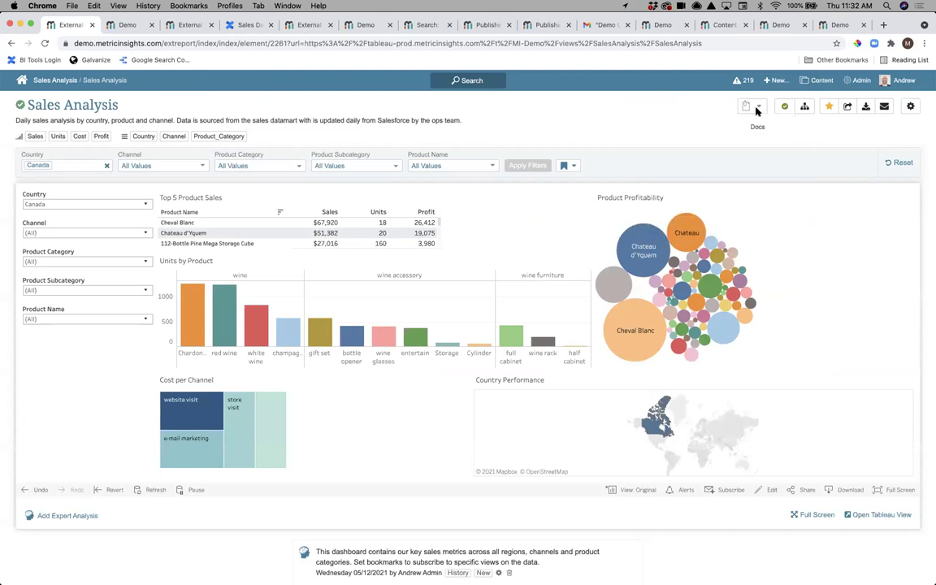
left_click(757, 111)
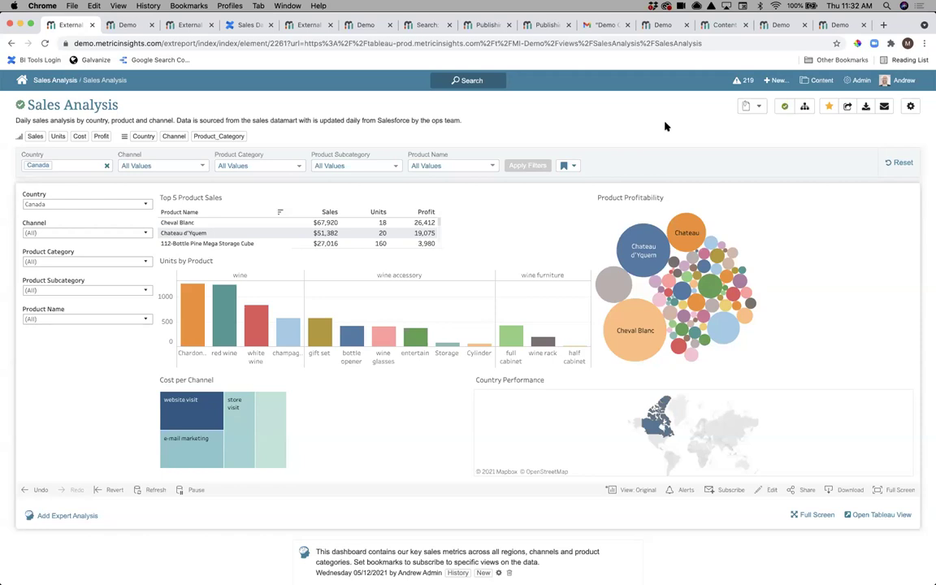
- View the dashboard's lineage diagram and trace the lineage of the Sales and Marketing Management Burst node
left_click(805, 109)
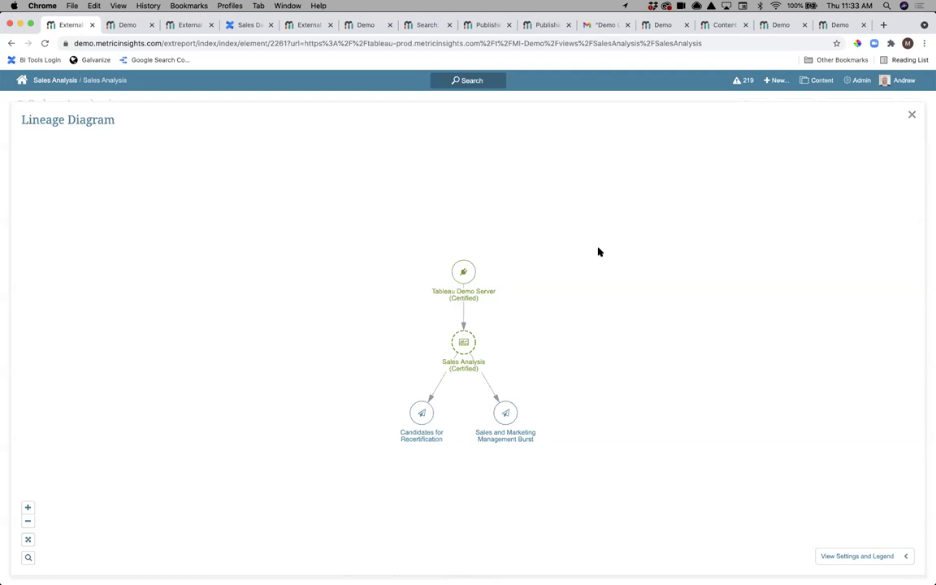
left_click(504, 413)
left_click(524, 424)
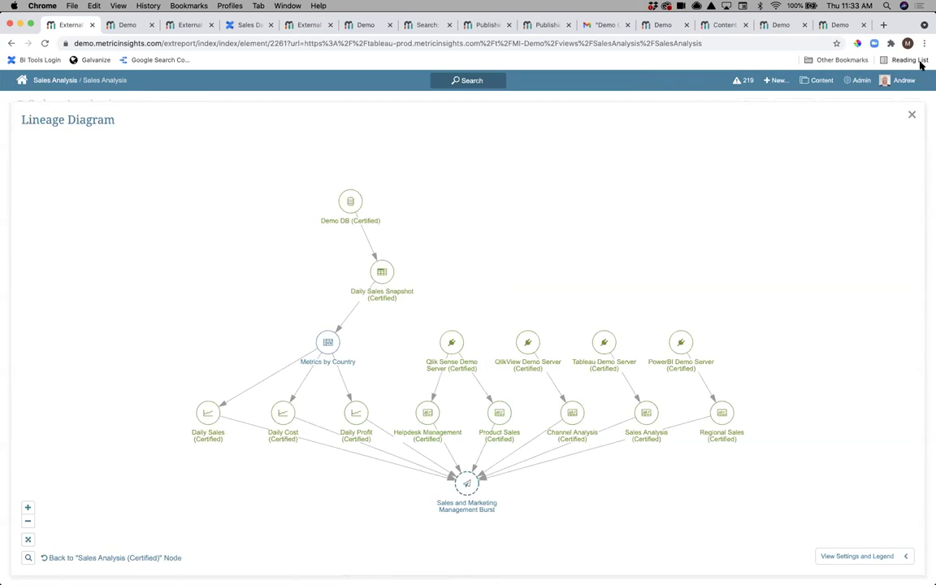
left_click(912, 115)
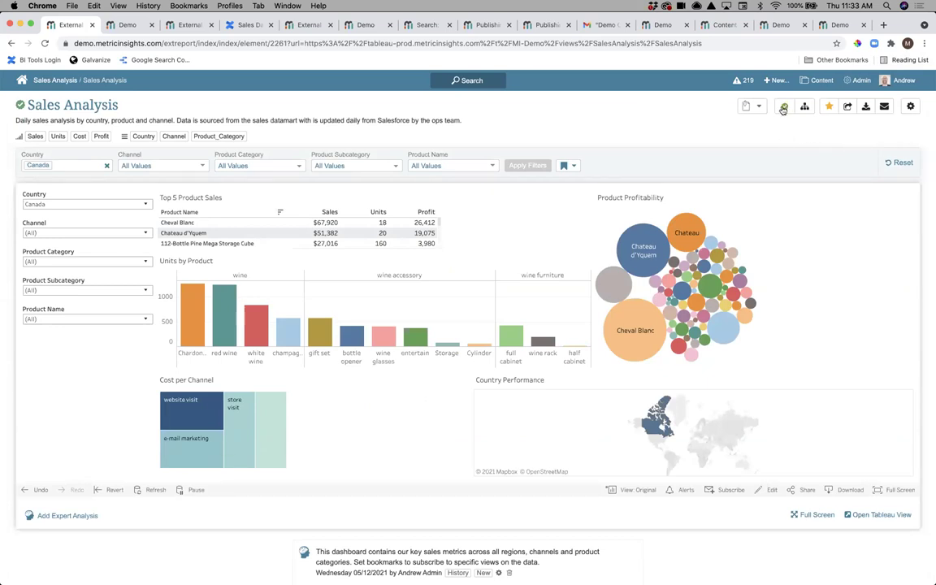
- View the Sales Analysis dashboard's certification, ownership and data sensitivity details, and return to the catalog home page
mouse_move(783, 108)
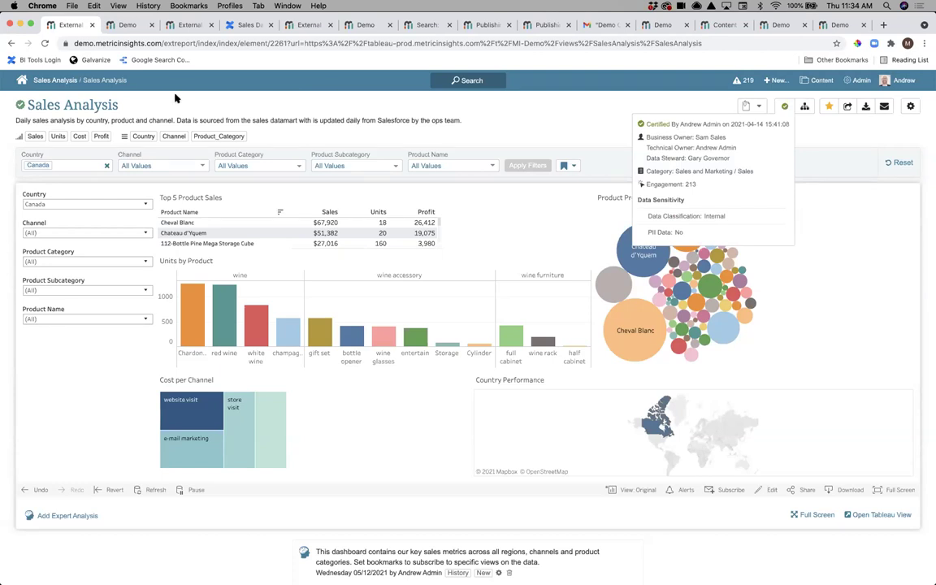
left_click(21, 81)
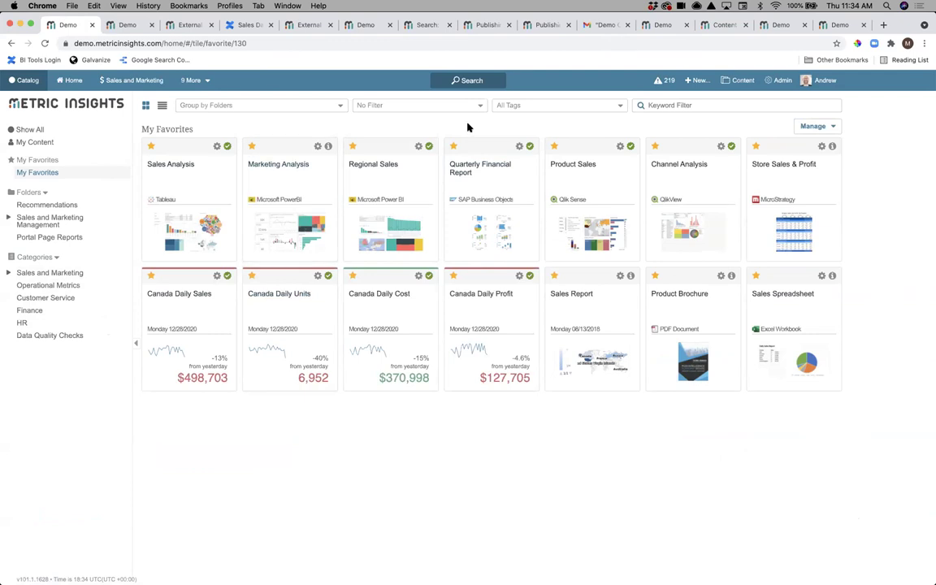
- Search the catalog for "sales reports", limit the results to certified content only, and return to the home page
left_click(474, 81)
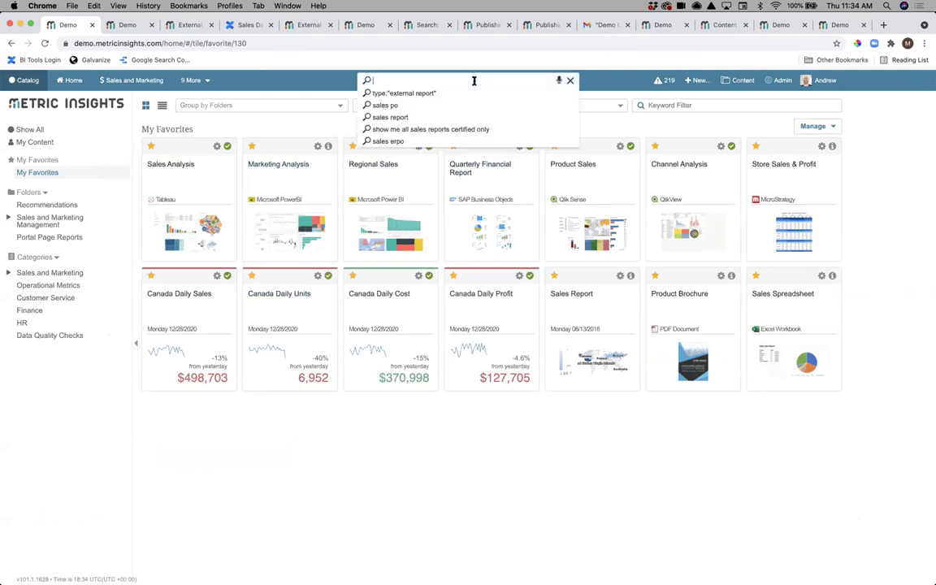
type("sales reports")
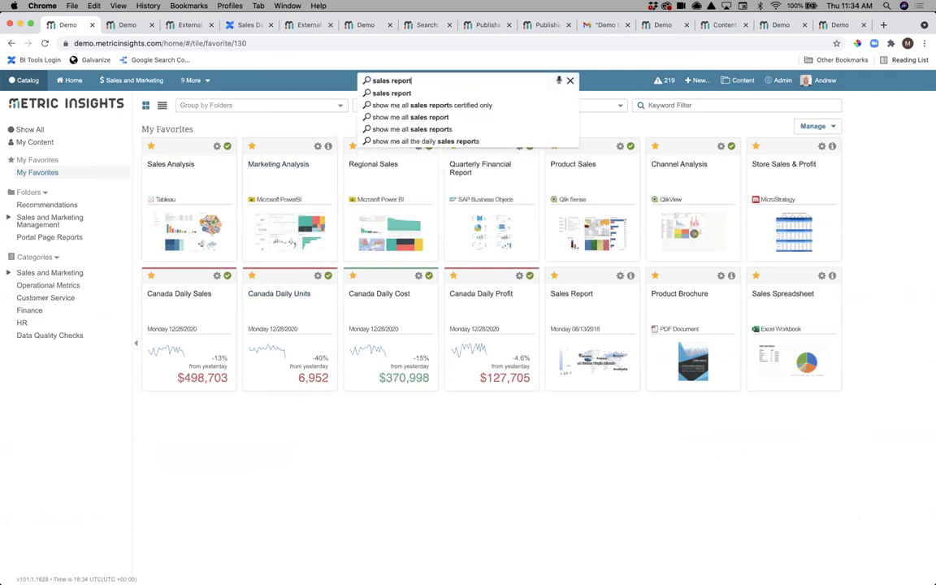
key("Return")
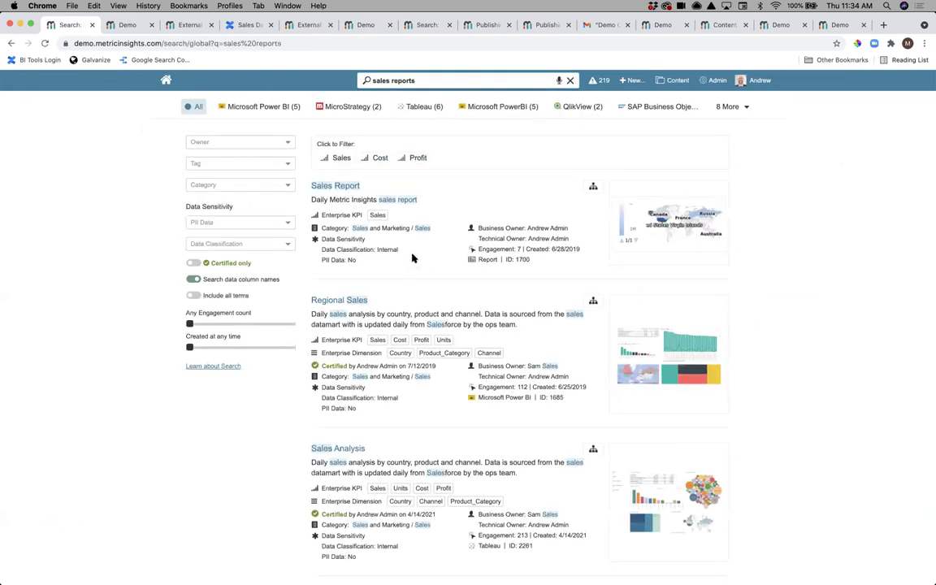
left_click(195, 264)
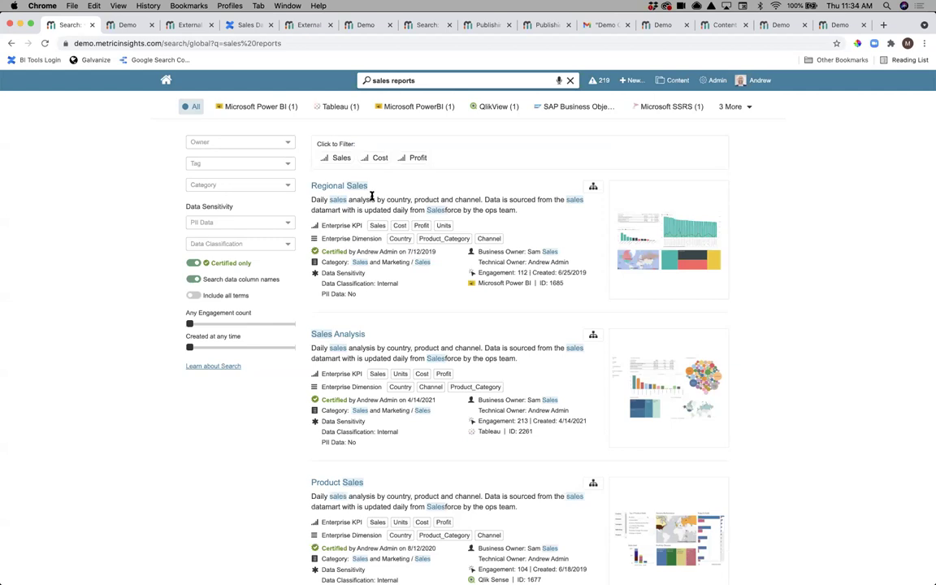
left_click(166, 82)
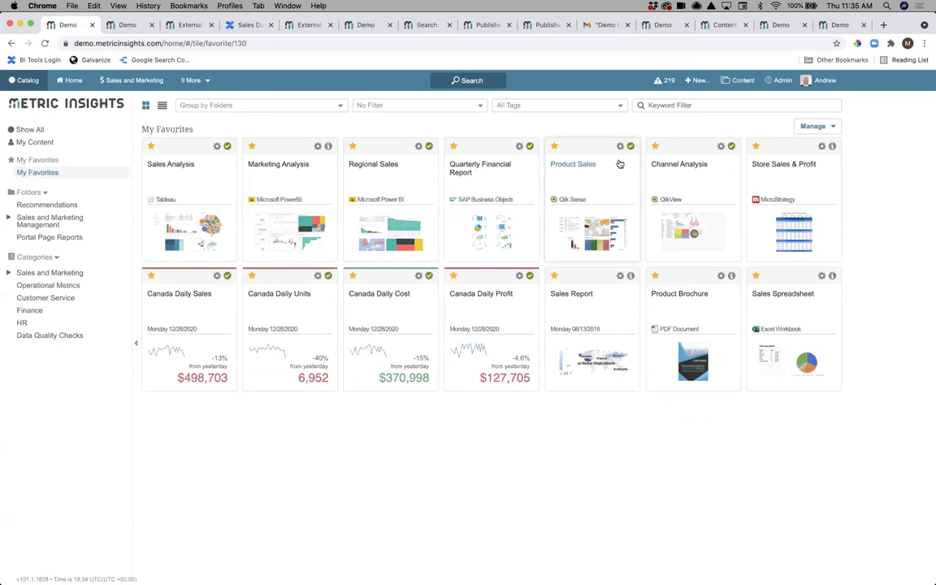
- Review the stages and settings of the 1-Party Workflow and 3-Party Workflow in Publishing Workflows
left_click(476, 29)
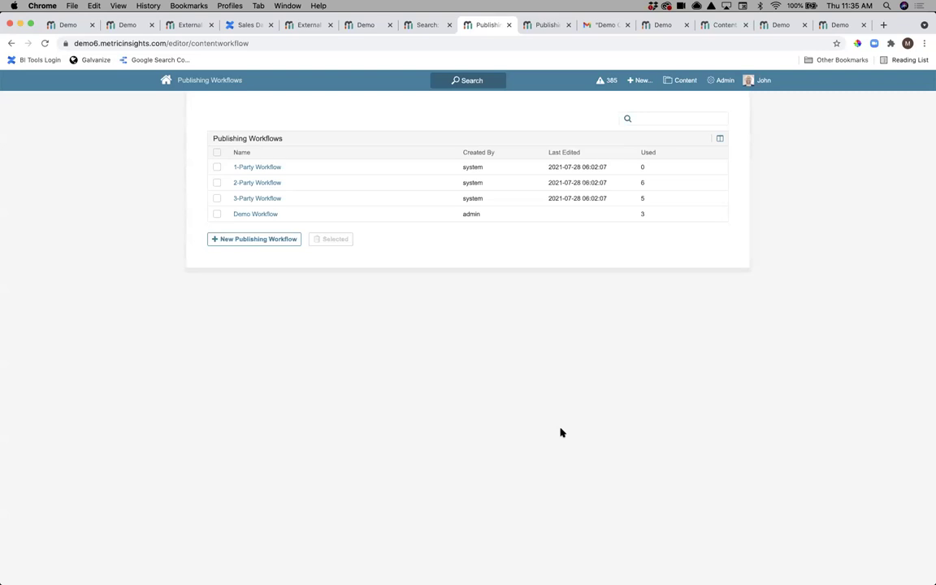
left_click(267, 168)
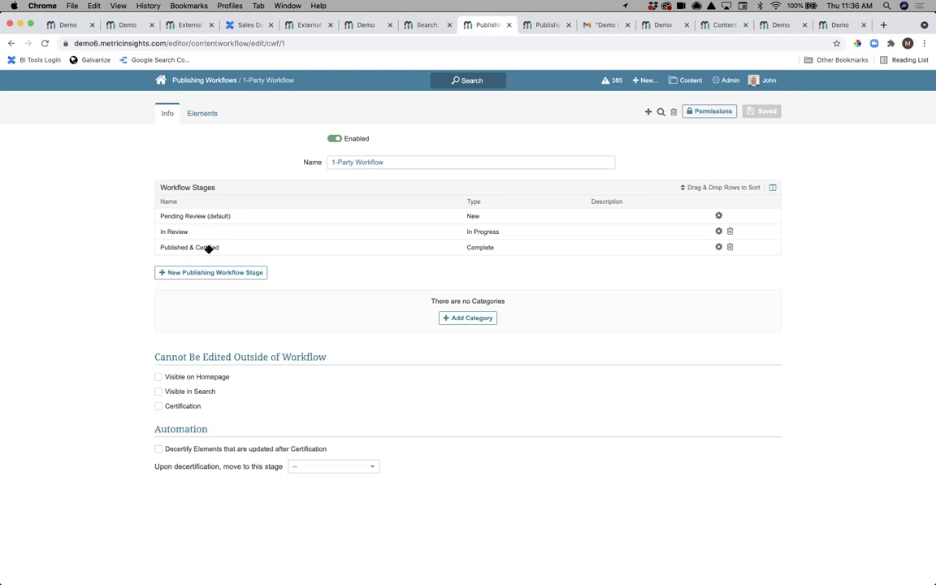
left_click(214, 83)
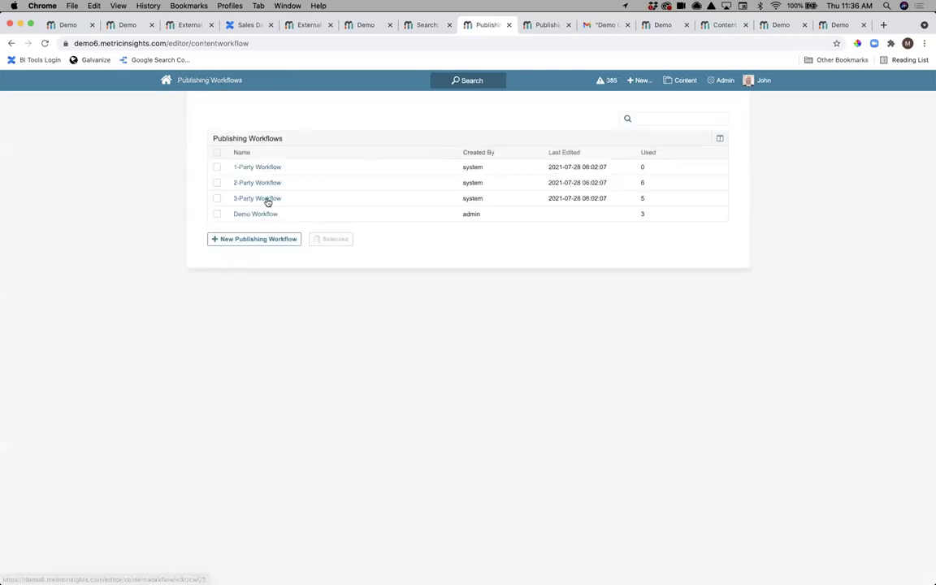
left_click(269, 200)
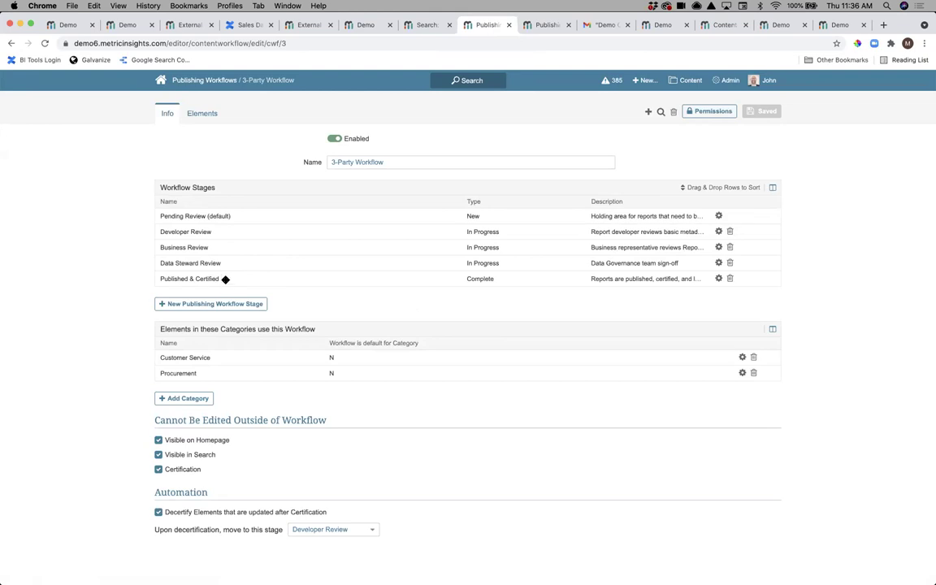
left_click(159, 79)
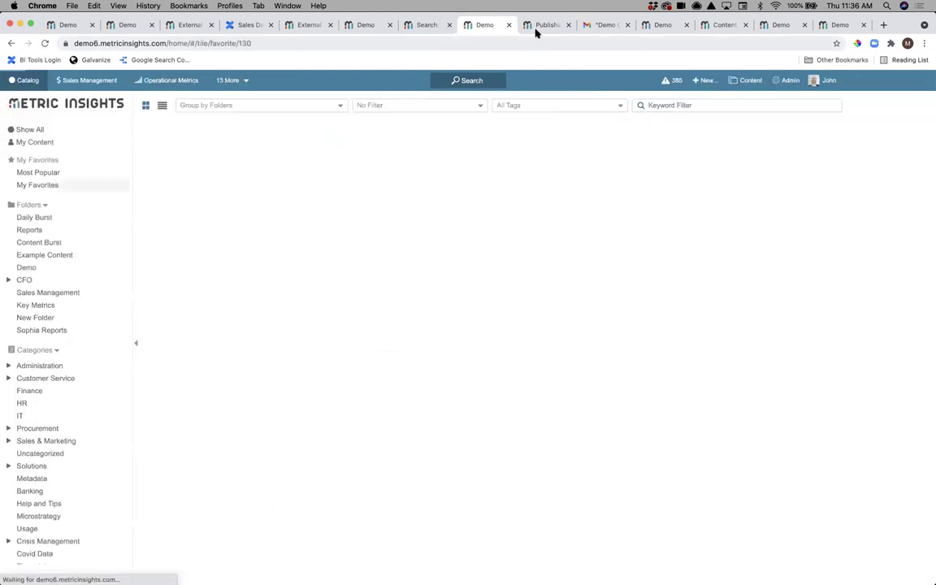
- On the Publishing Board, set the Qlik Sense Sales Dashboard's category to Published and save it for moving
left_click(538, 26)
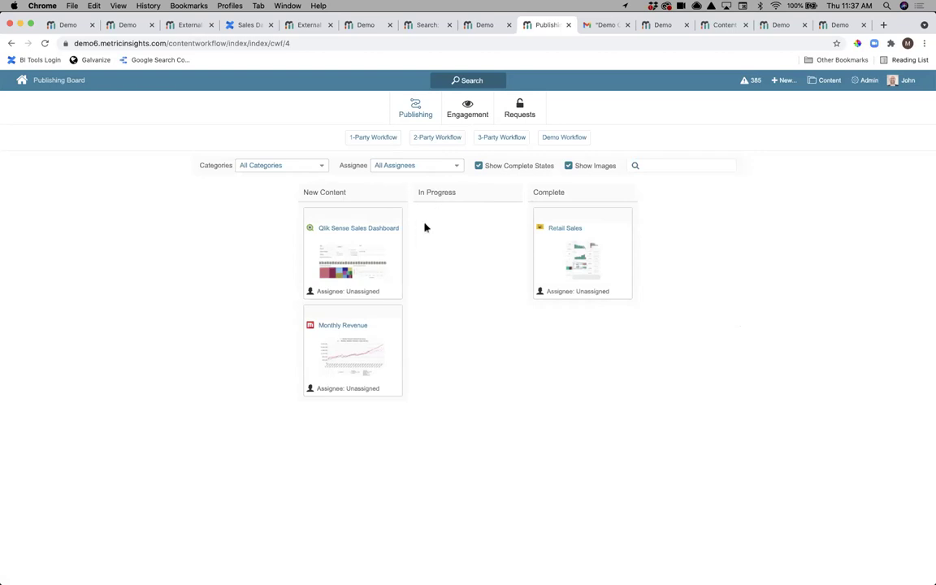
mouse_move(575, 236)
left_click(375, 215)
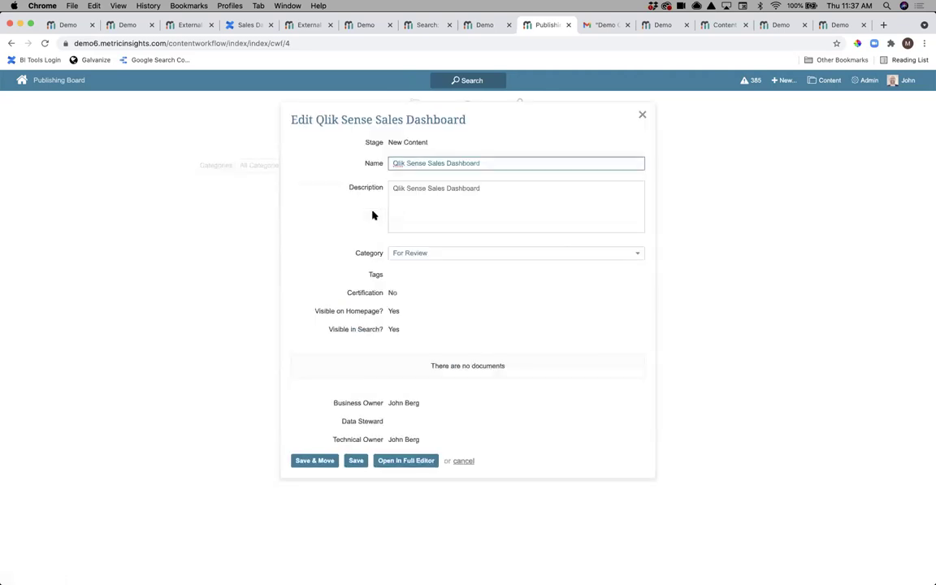
left_click(420, 252)
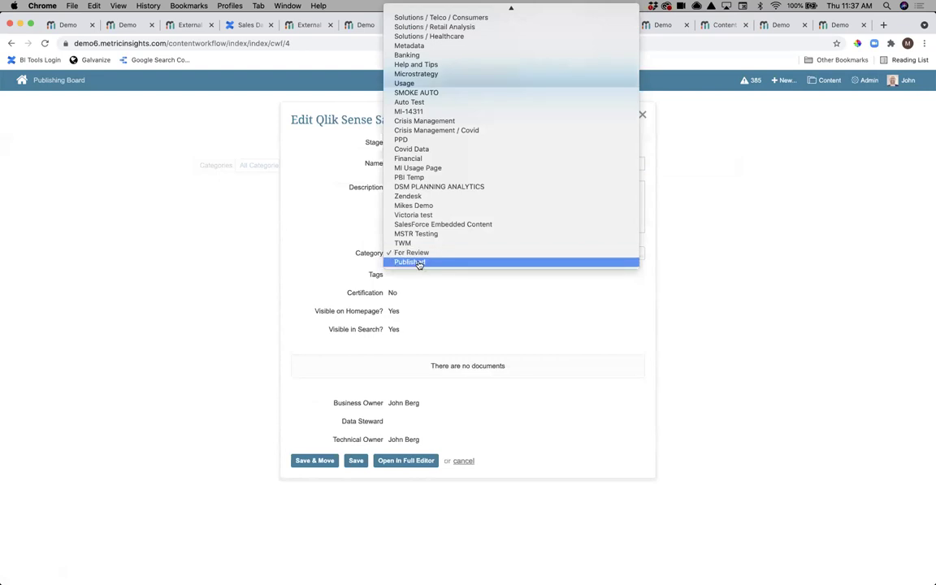
left_click(419, 262)
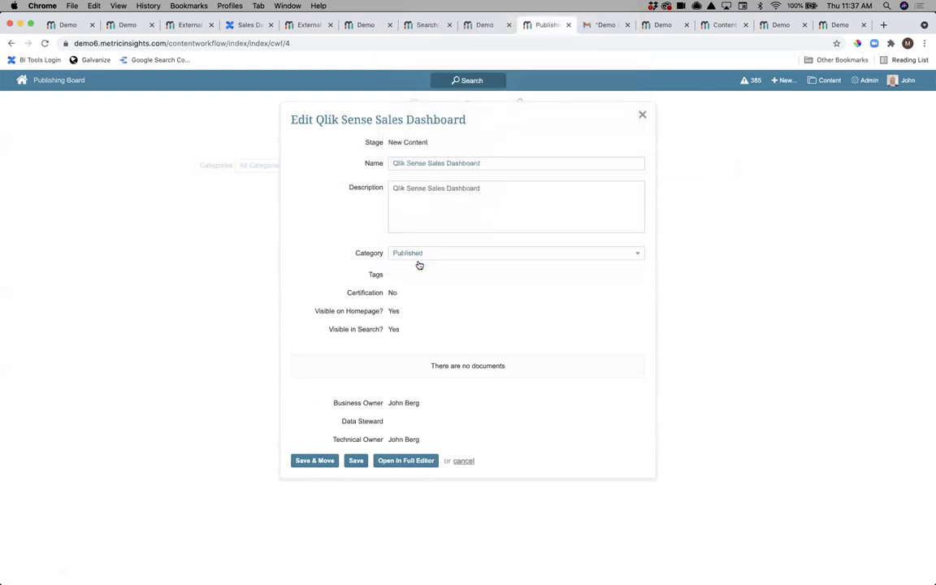
left_click(315, 460)
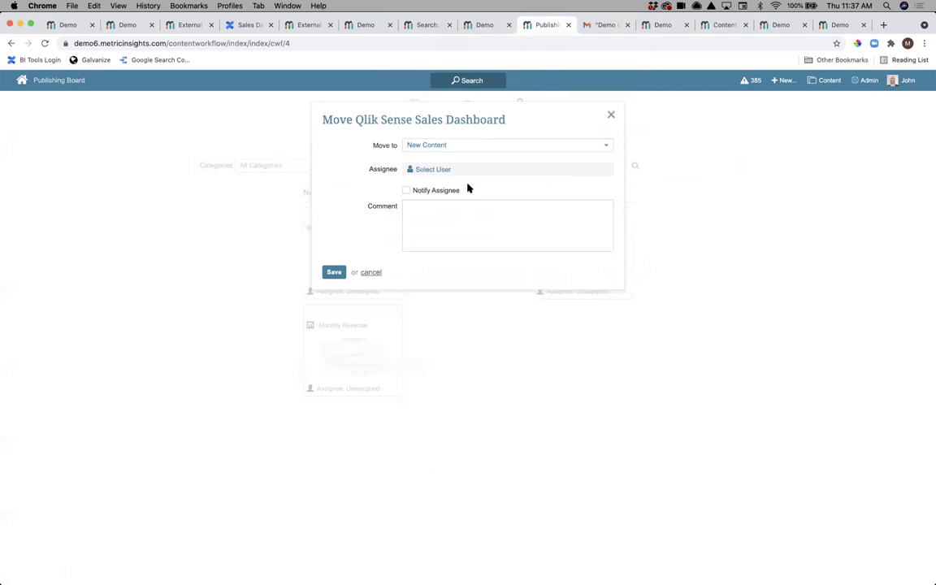
- Check the available assignees without choosing one, and move the Qlik Sense Sales Dashboard to the In Progress stage
left_click(439, 168)
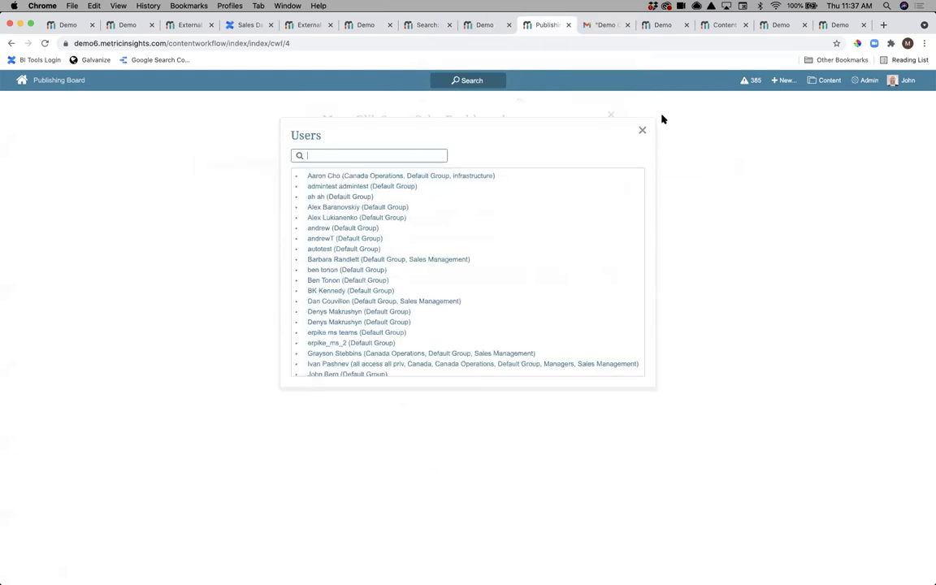
left_click(642, 131)
left_click(479, 151)
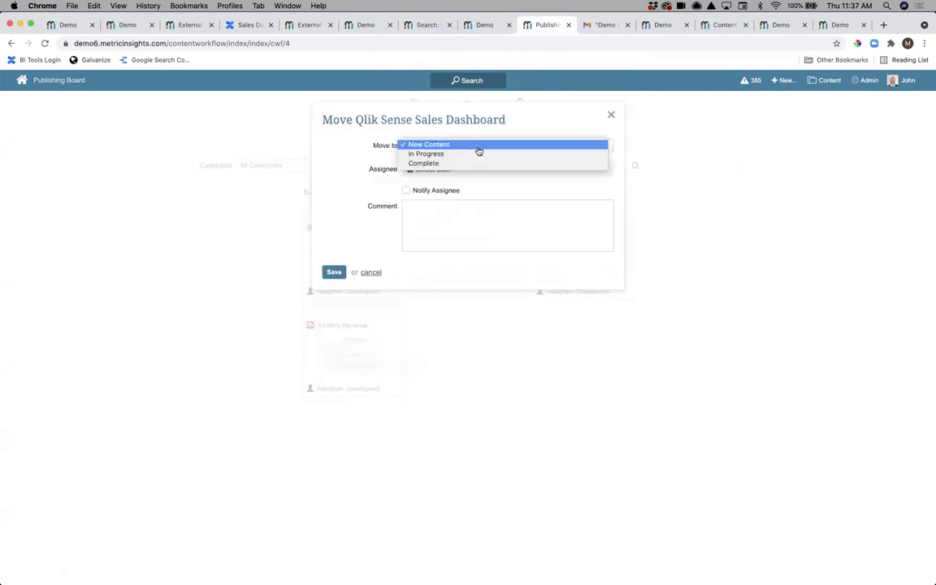
left_click(465, 155)
left_click(342, 273)
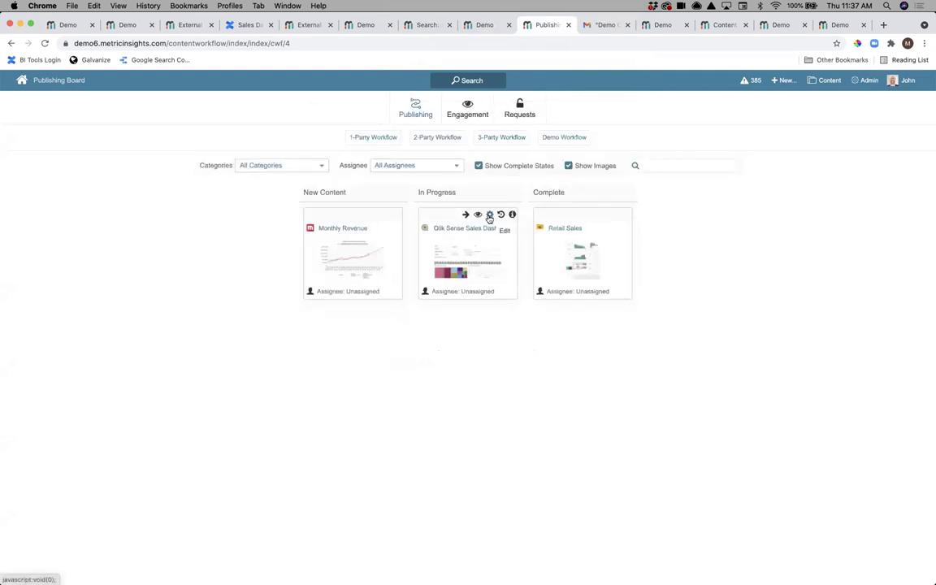
- Open the Qlik Sense Sales Dashboard's settings from the In Progress stage and add the tags sales and channel
left_click(489, 215)
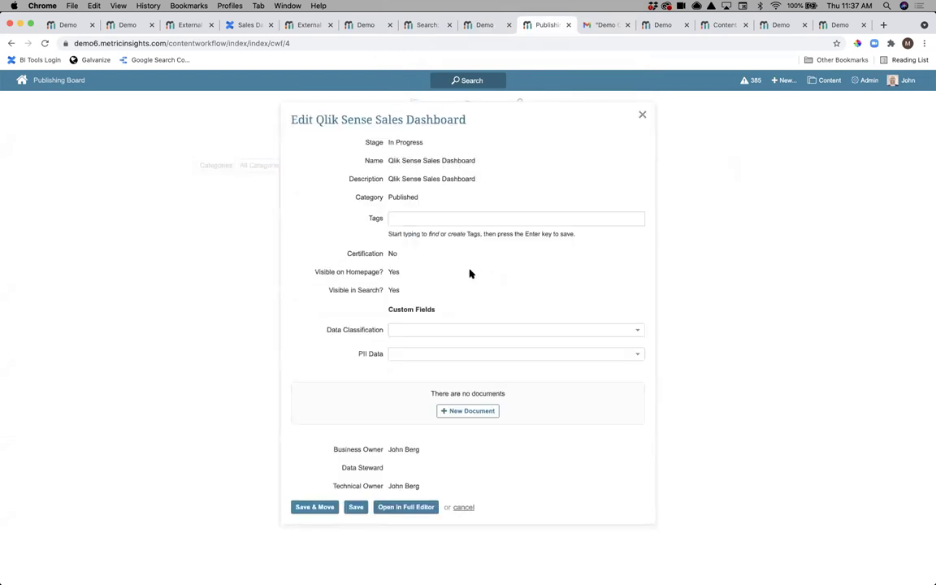
type("salees")
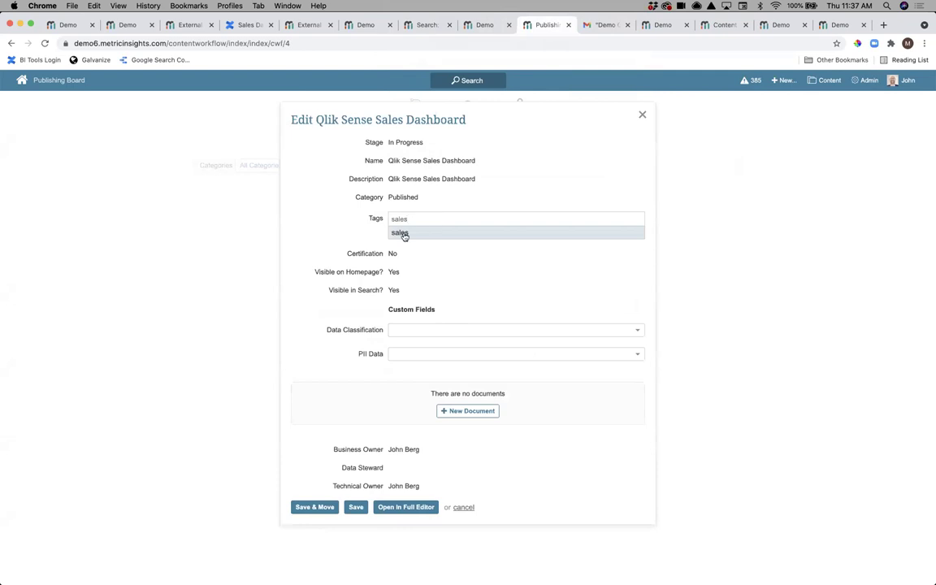
left_click(403, 234)
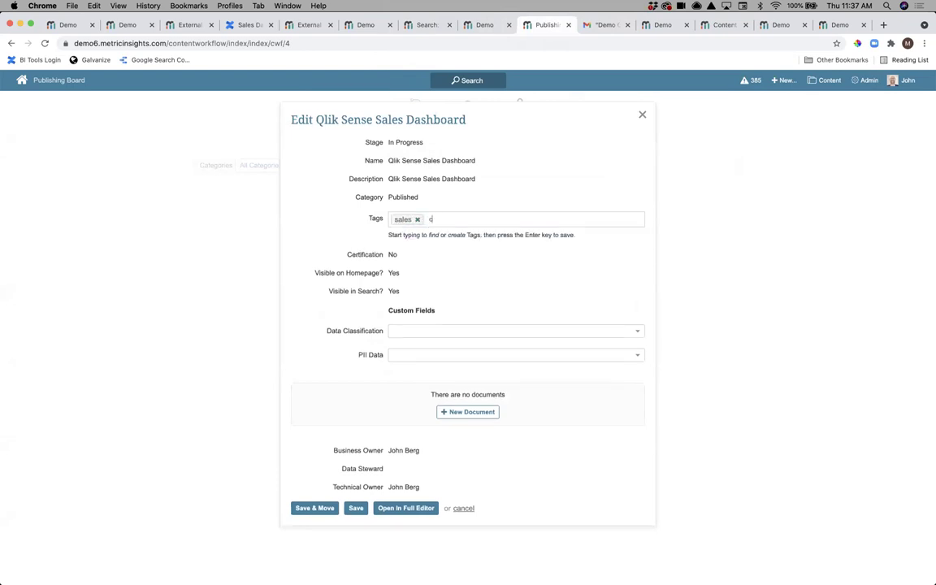
type("channel")
left_click(416, 234)
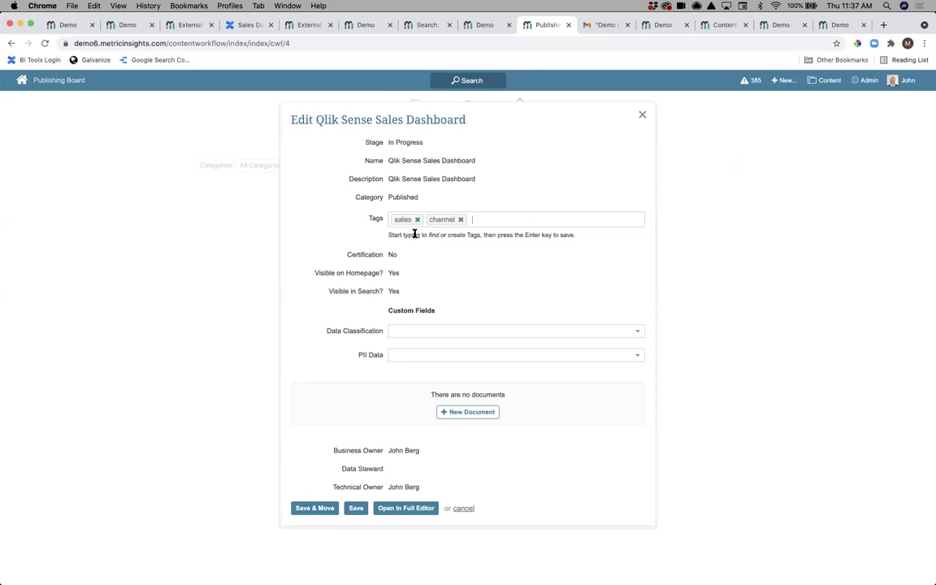
- Set Data Classification to Internal and PII Data to No, then save the dashboard and close the move dialog without moving it
left_click(410, 332)
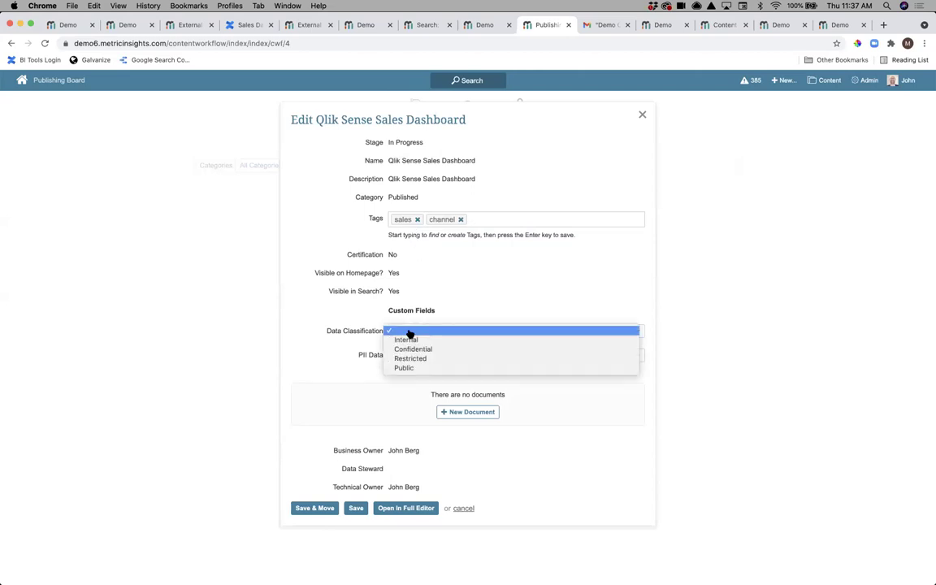
left_click(414, 340)
left_click(413, 355)
left_click(403, 373)
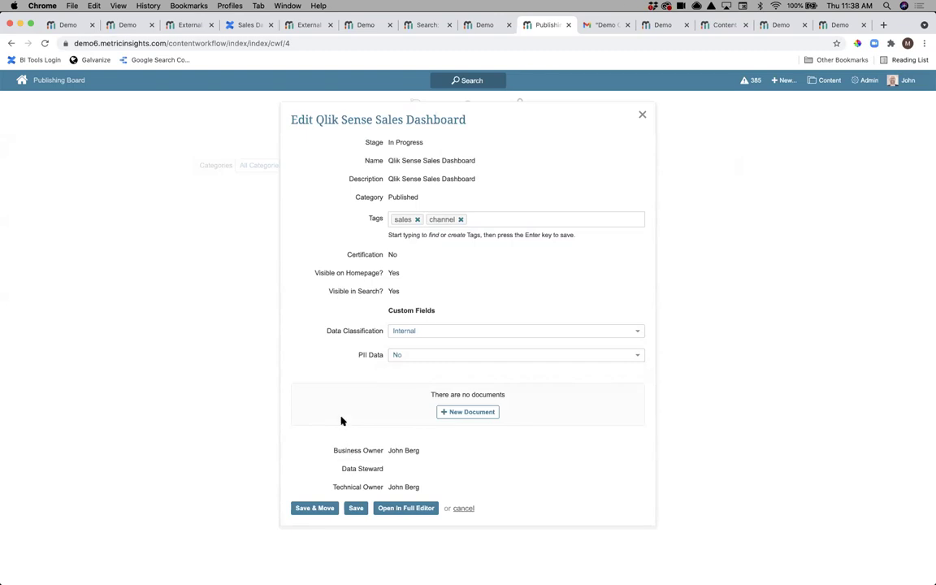
left_click(320, 509)
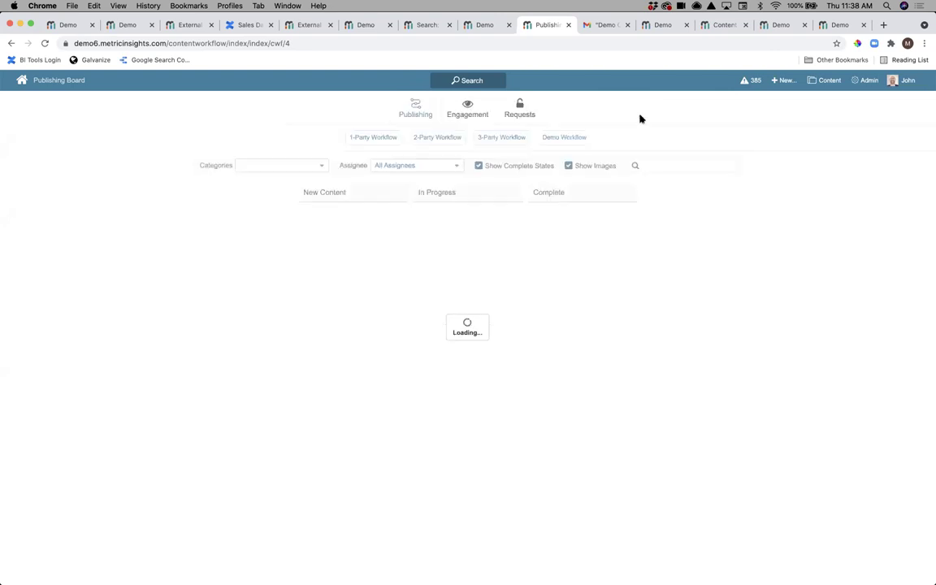
left_click(611, 117)
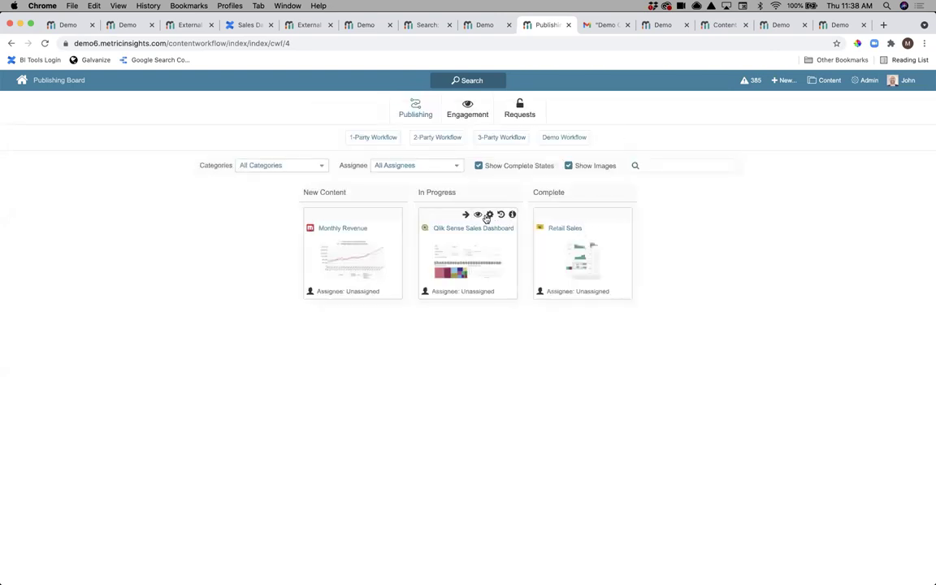
- Move the Qlik Sense Sales Dashboard from In Progress to the Complete stage, which also certifies it
left_click(463, 214)
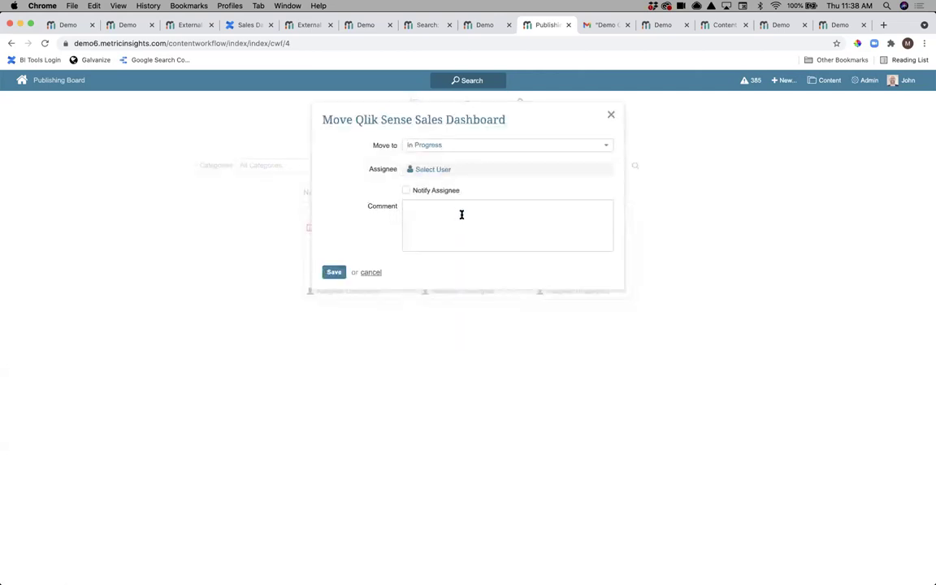
left_click(411, 145)
left_click(416, 155)
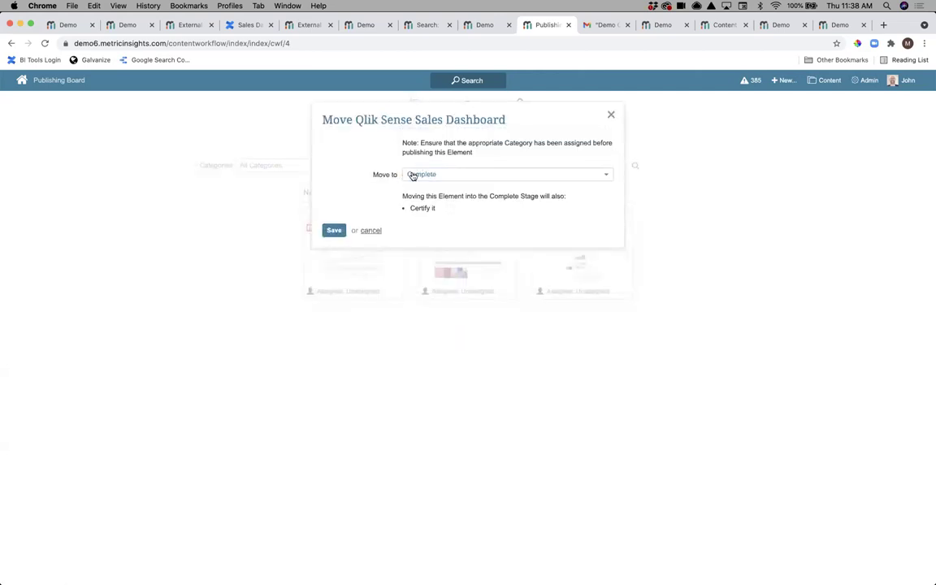
left_click(333, 231)
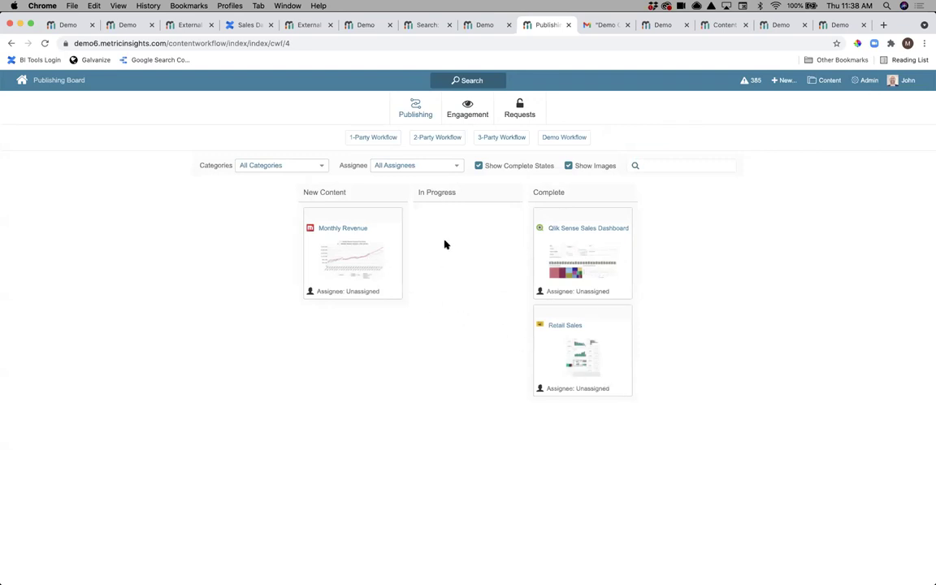
- View the 3-Party Workflow board, check the My Favorites catalog page, and return to the Publishing Board
left_click(488, 138)
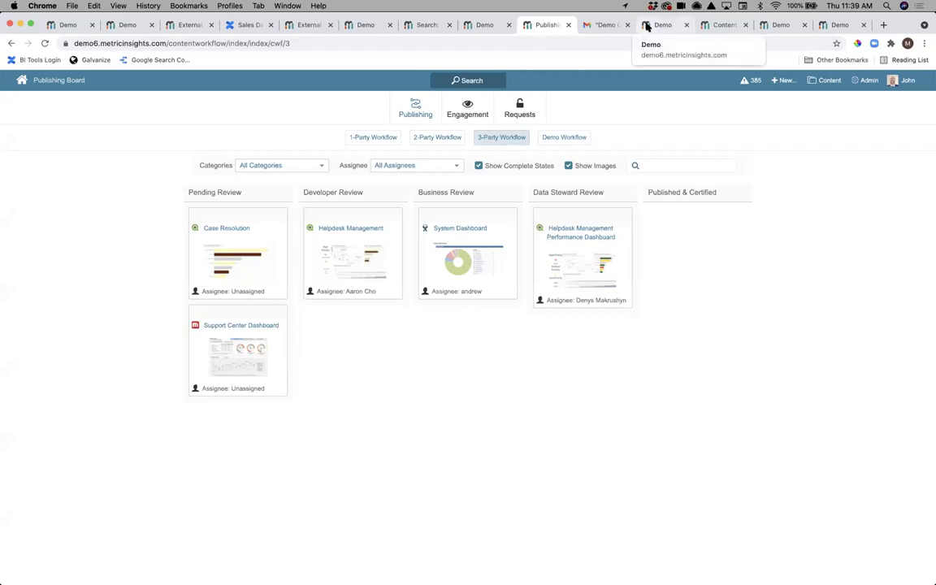
left_click(75, 26)
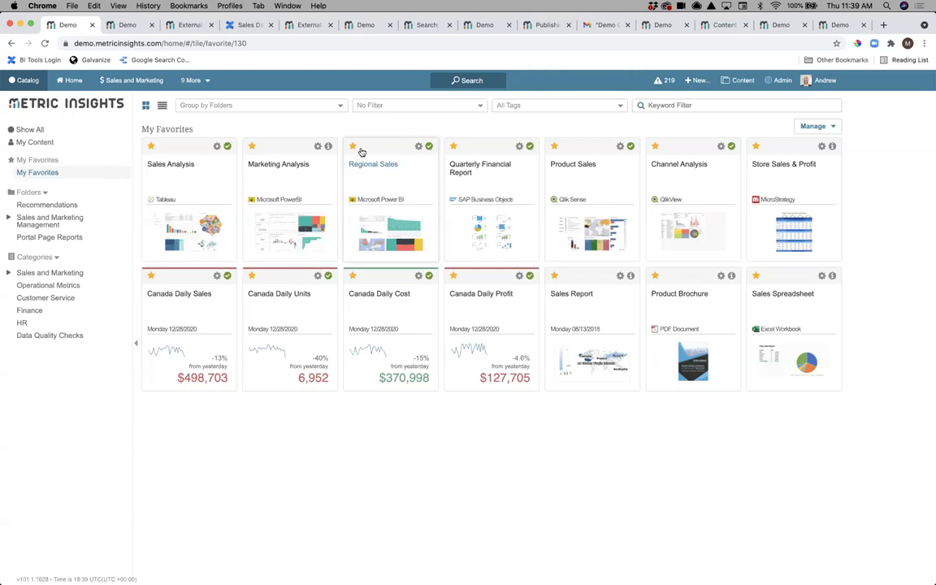
left_click(555, 30)
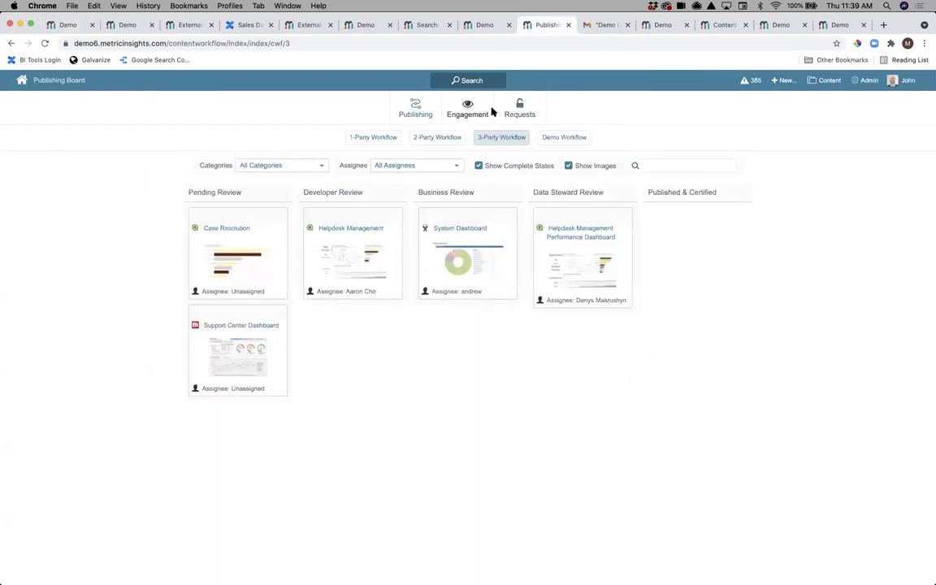
- Review the total group engagement by month and the content usage rankings for the last 60 days
left_click(458, 116)
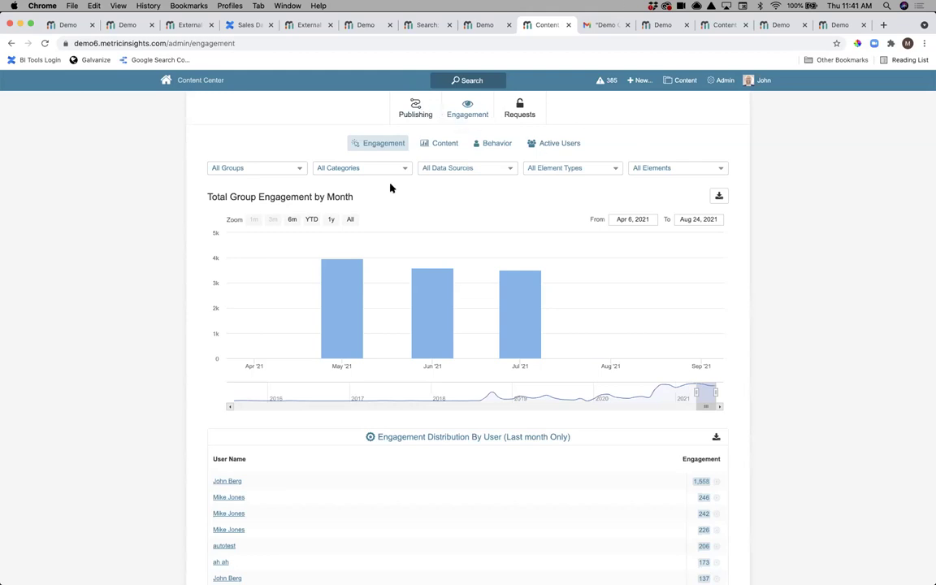
mouse_move(433, 315)
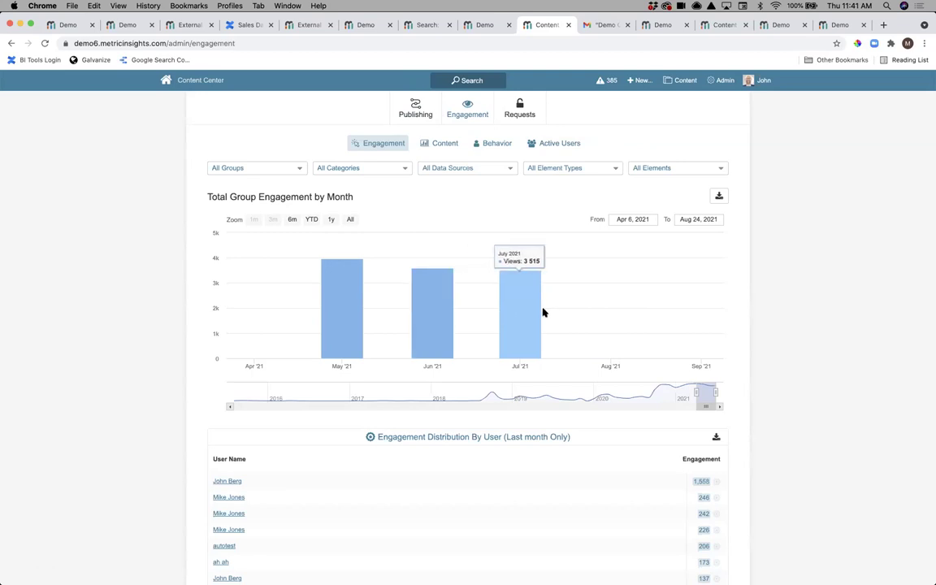
left_click(440, 146)
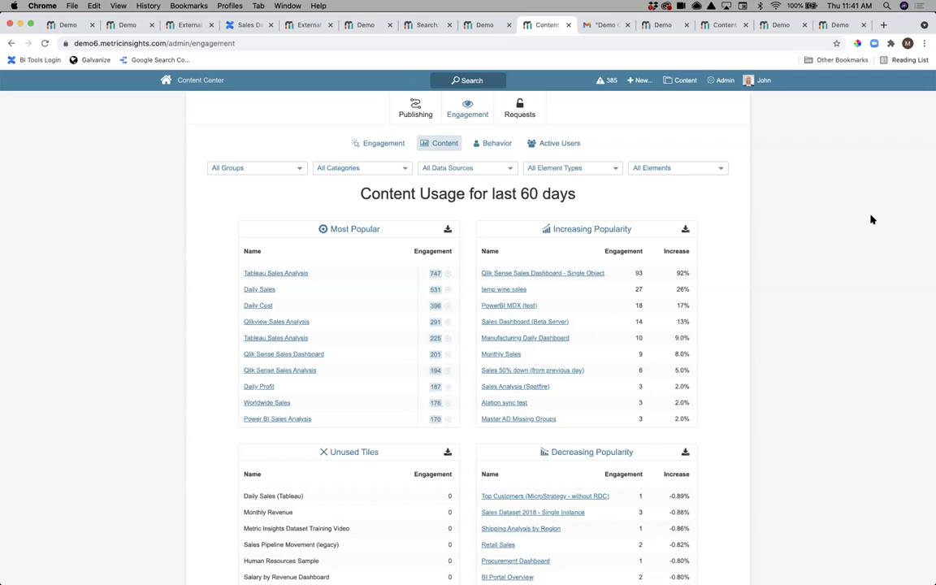
scroll(872, 220, "down", 3)
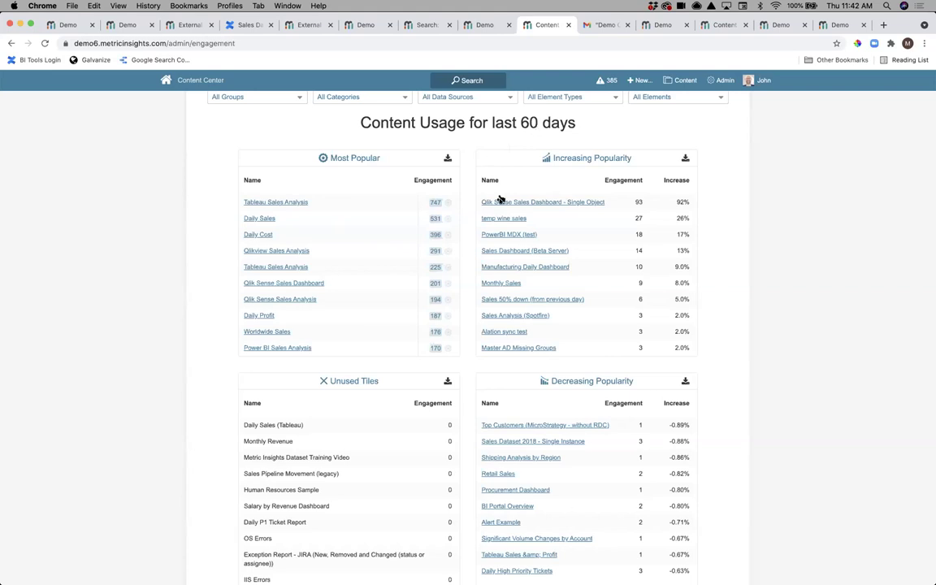
- Examine the user engagement diagram for the most popular item, Tableau Sales Analysis, and close it
left_click(448, 203)
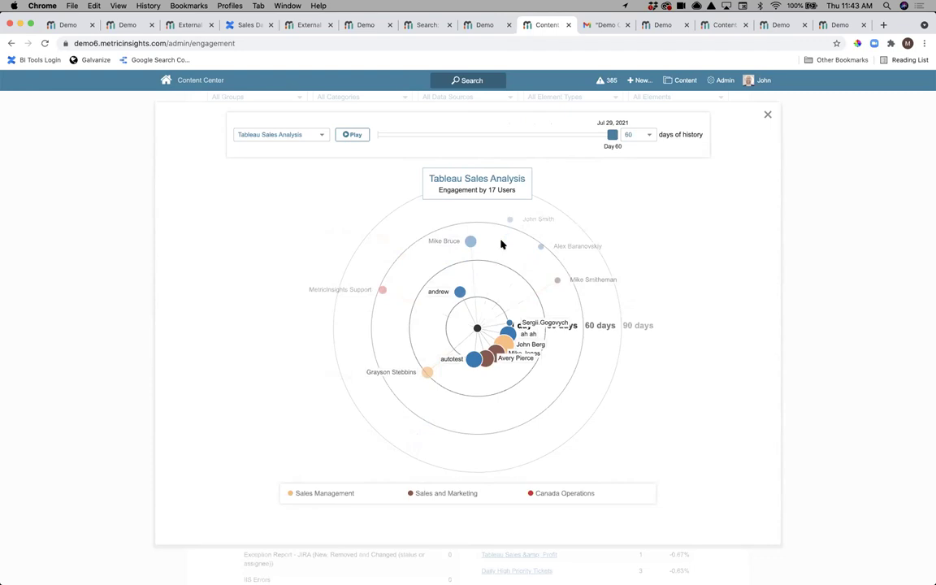
left_click(769, 119)
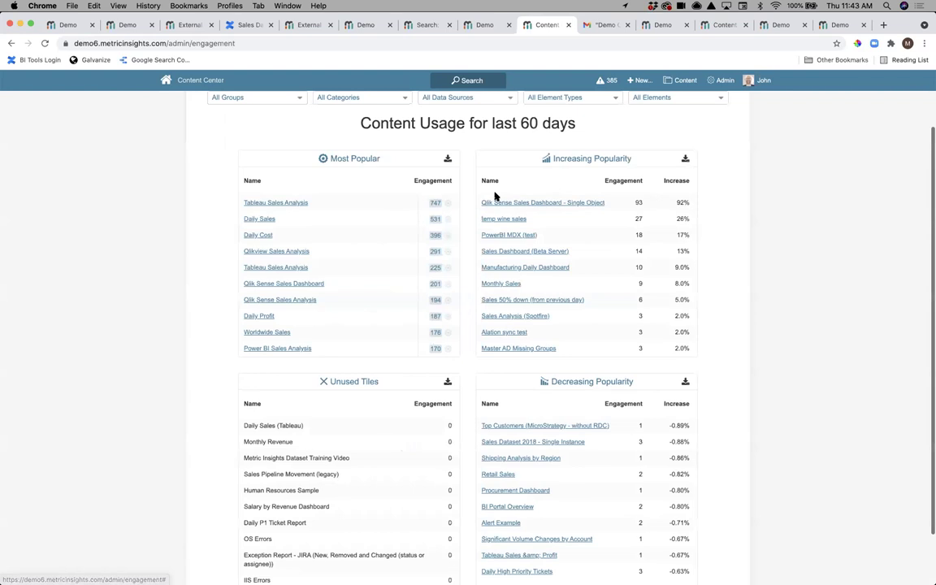
scroll(494, 198, "up", 2)
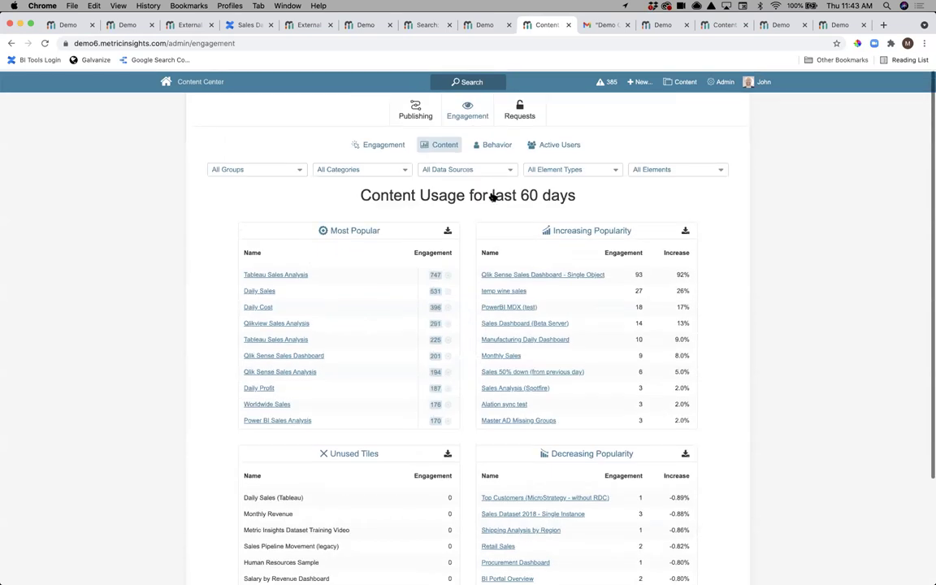
- Examine the Behavior view's tile-level engagement and search lists, and open the 30/60/90-day active users chart
left_click(497, 144)
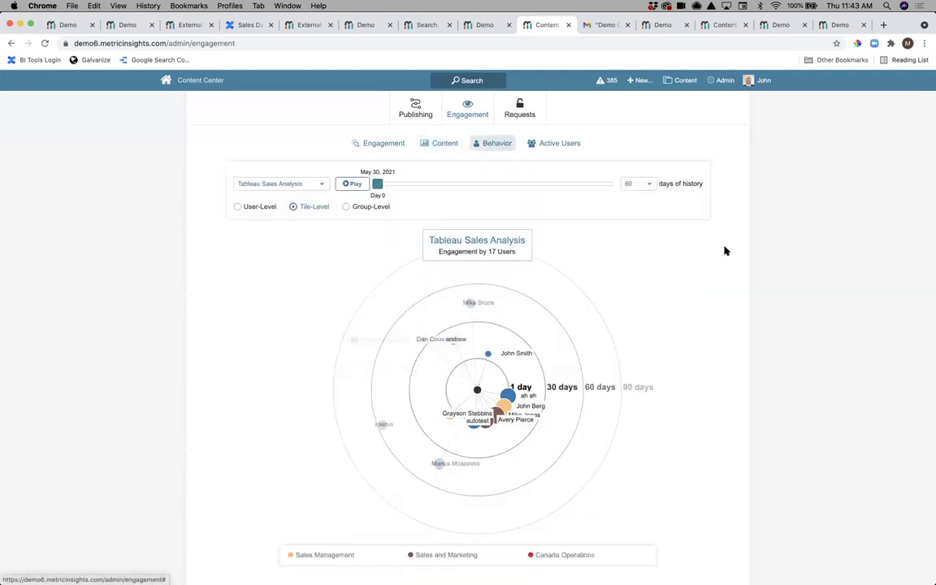
scroll(777, 347, "down", 7)
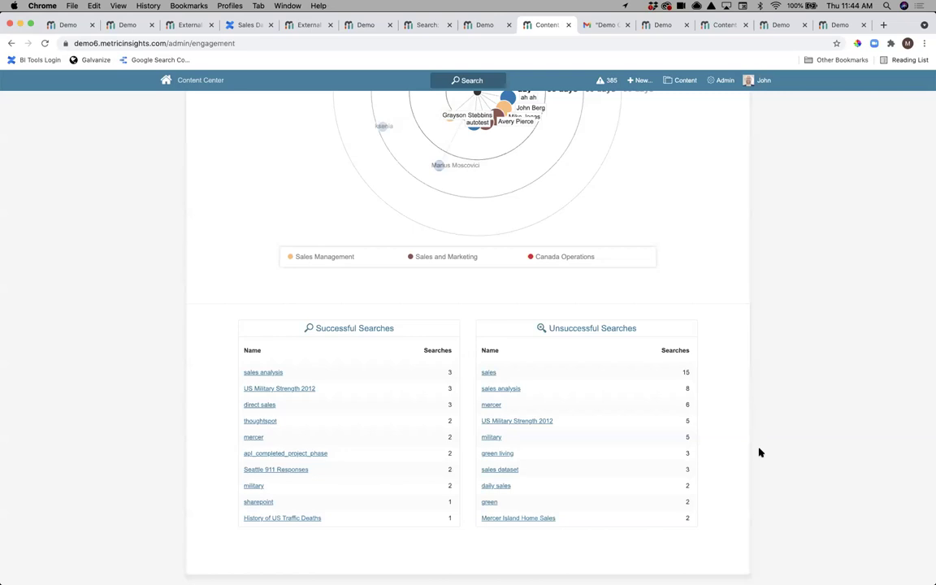
scroll(760, 453, "up", 5)
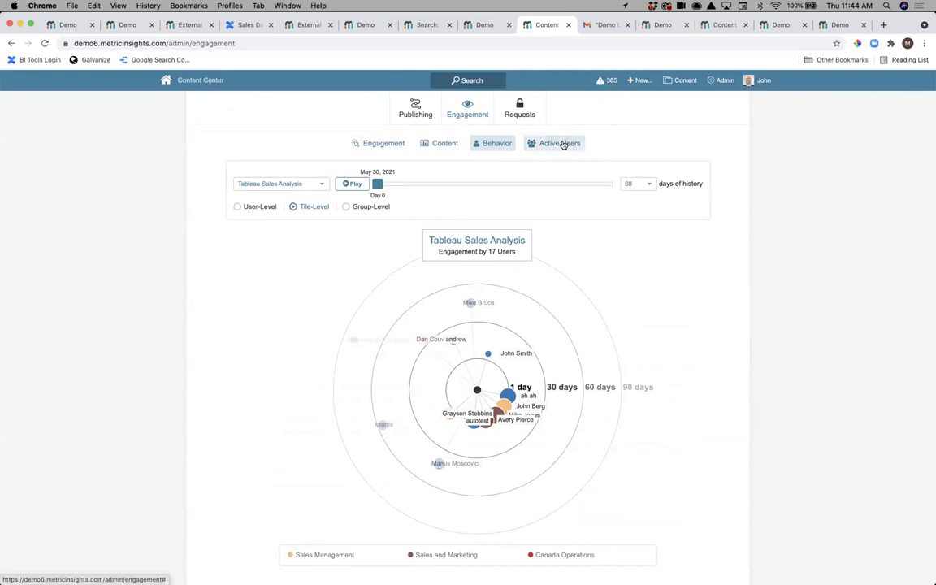
left_click(561, 144)
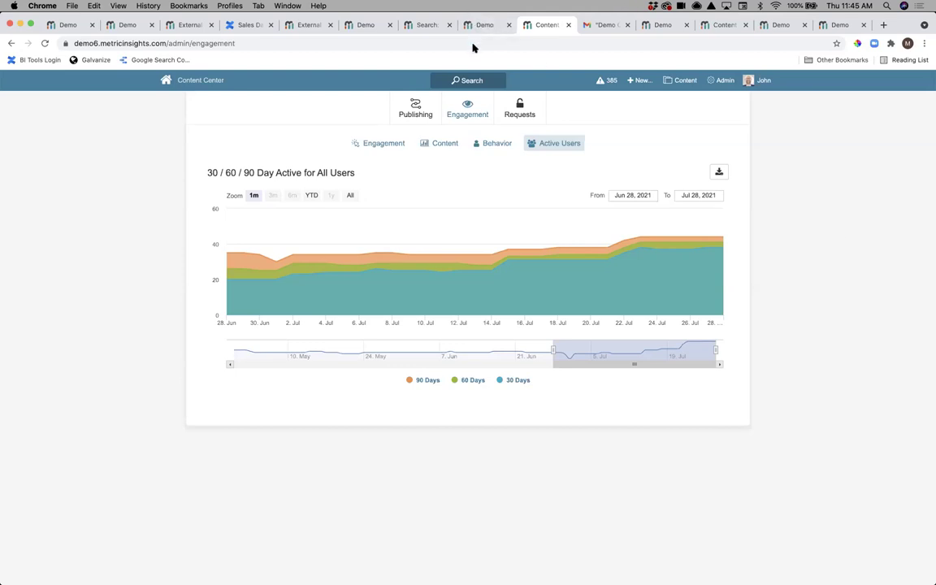
- Switch to Microsoft PowerPoint and show the presentation's closing contact slide
key("super+Tab")
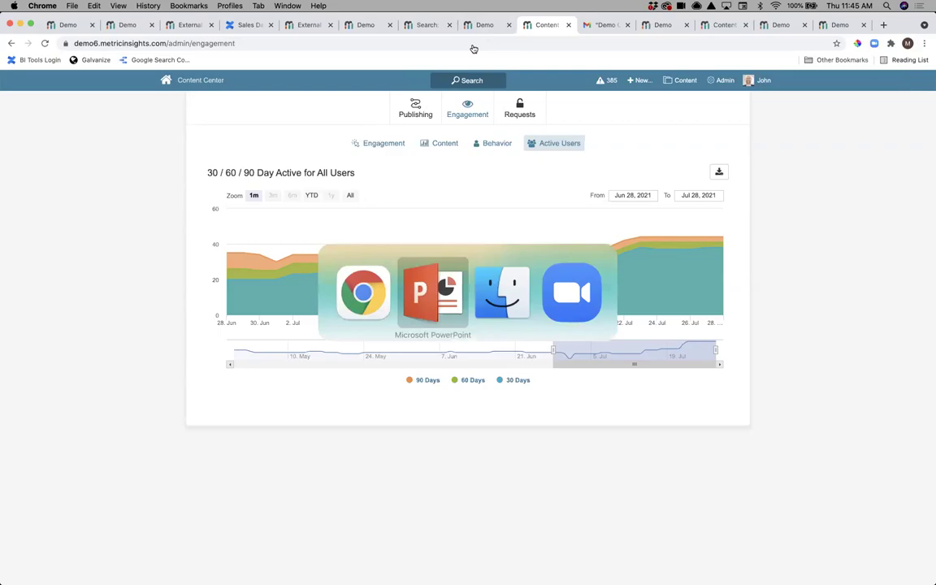
left_click(282, 280)
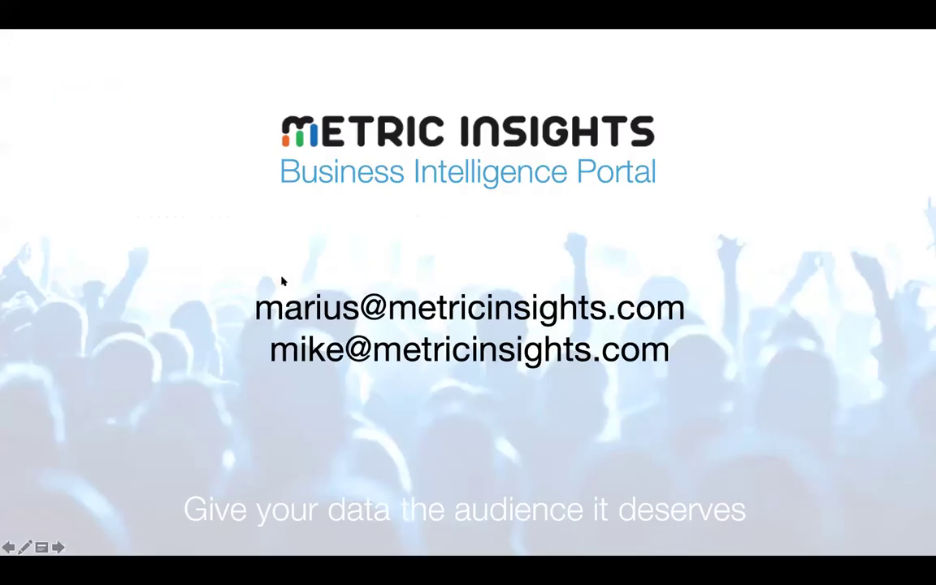